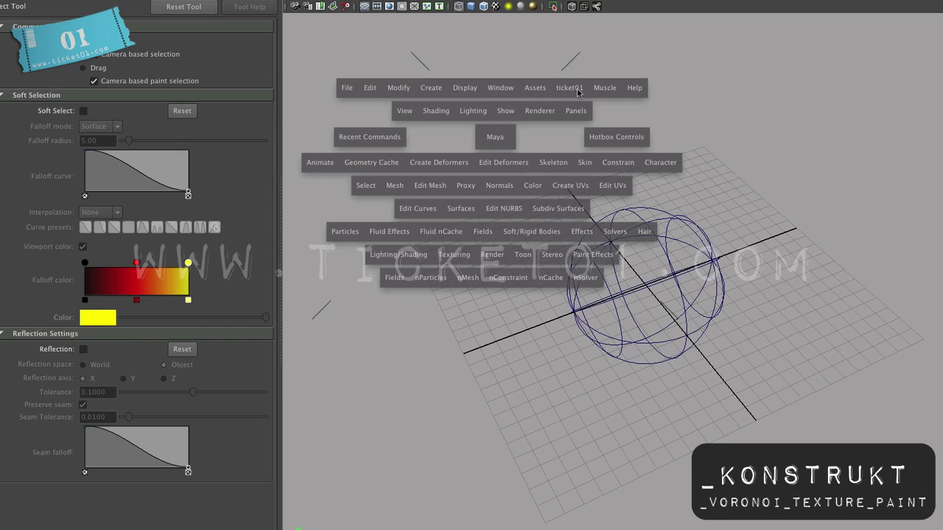
- Create a Konstrukt Voronoi surface at the scene origin, around the existing NURBS sphere
{"action": "left_click", "coordinate": [579, 92]}
{"action": "mouse_move", "coordinate": [586, 137]}
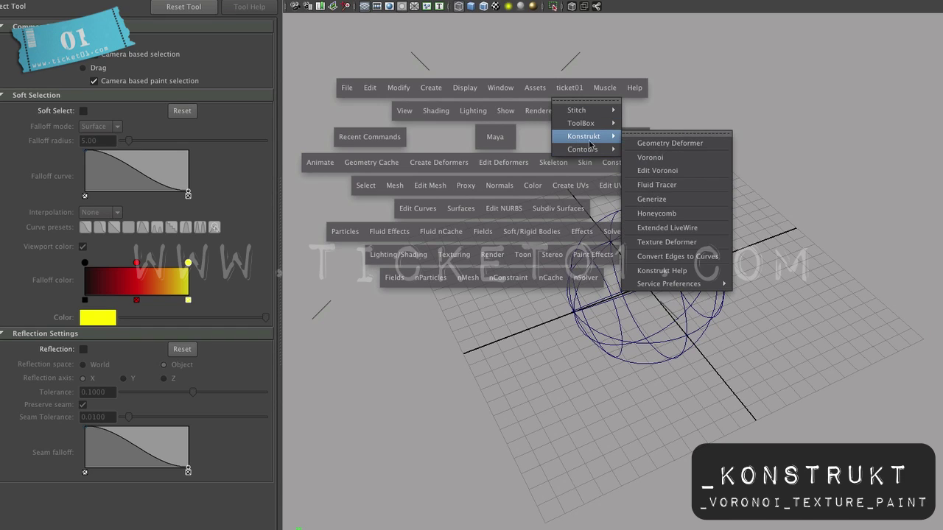
{"action": "left_click", "coordinate": [650, 157]}
{"action": "left_click_drag", "start_coordinate": [531, 322], "coordinate": [583, 318], "text": "alt"}
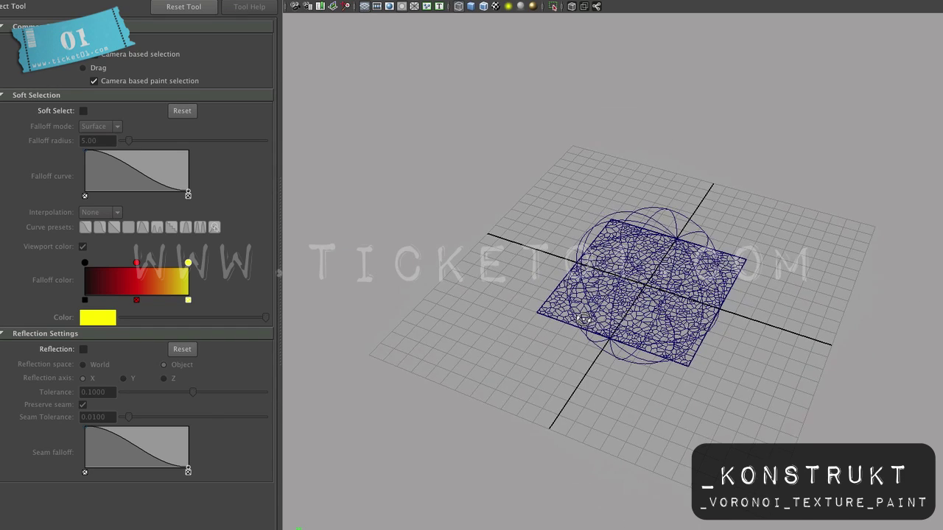
{"action": "right_click_drag", "start_coordinate": [559, 323], "coordinate": [691, 329], "text": "alt"}
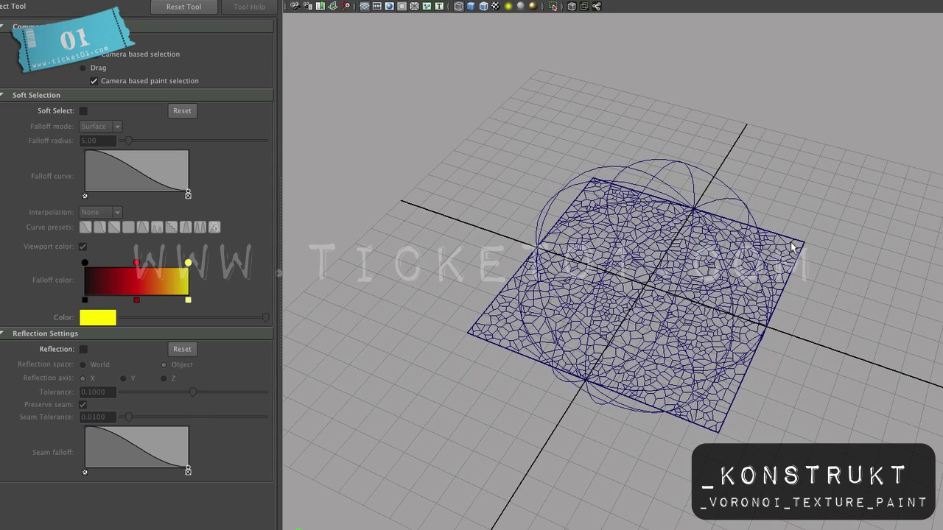
- Apply the Konstrukt Geometry Deformer with the NURBS sphere as base and the Voronoi surface as the geometry to deform
{"action": "left_click", "coordinate": [790, 252]}
{"action": "left_click", "coordinate": [566, 160]}
{"action": "key", "text": "space"}
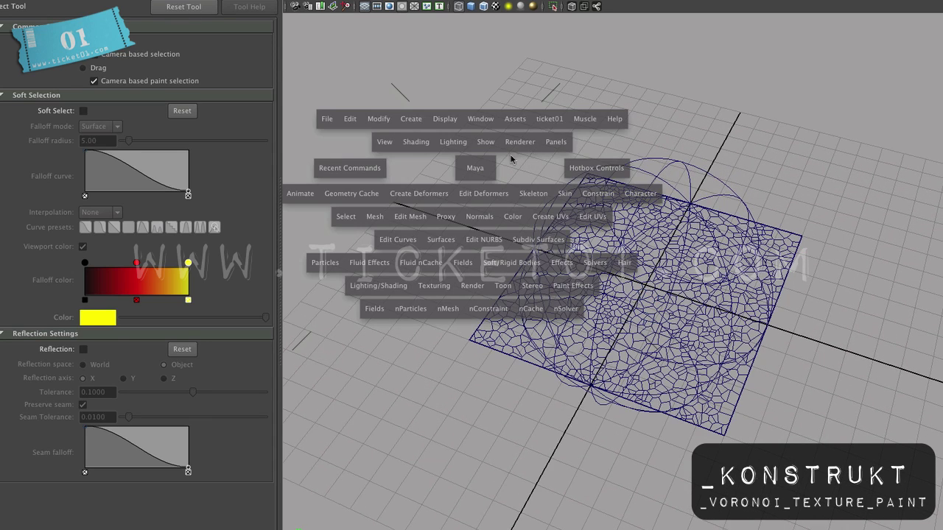
{"action": "left_click_drag", "start_coordinate": [562, 124], "coordinate": [645, 172]}
{"action": "left_click", "coordinate": [641, 161]}
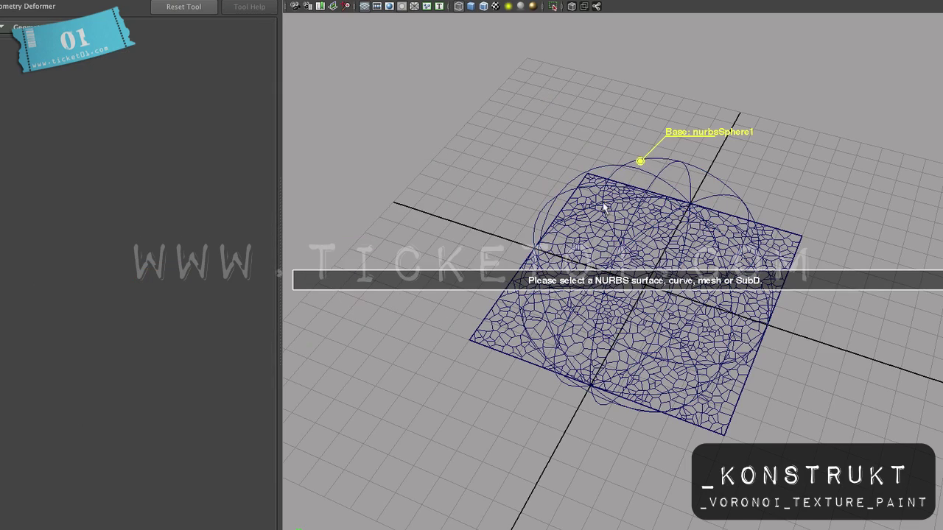
{"action": "left_click", "coordinate": [516, 327]}
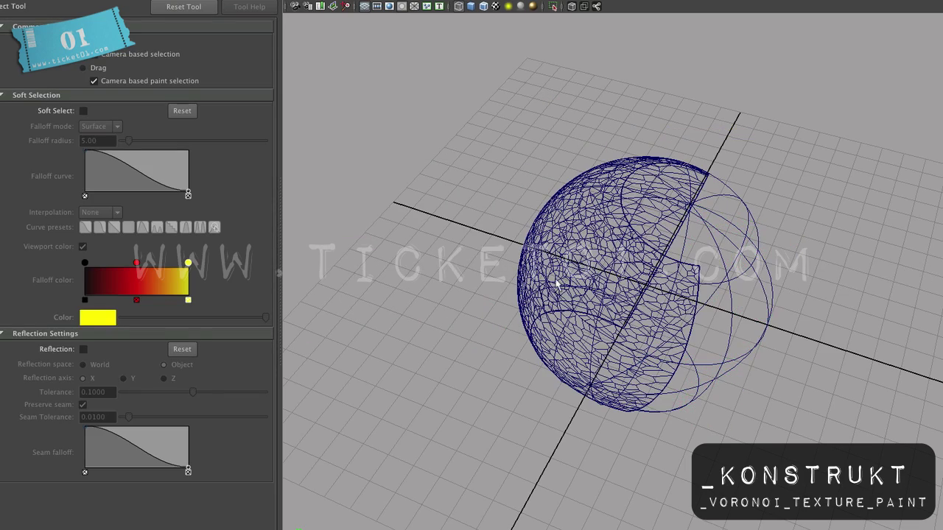
- Show the sphere and the deformed Voronoi surface smooth shaded with wireframe overlay
{"action": "left_click_drag", "start_coordinate": [557, 287], "coordinate": [643, 265], "text": "alt"}
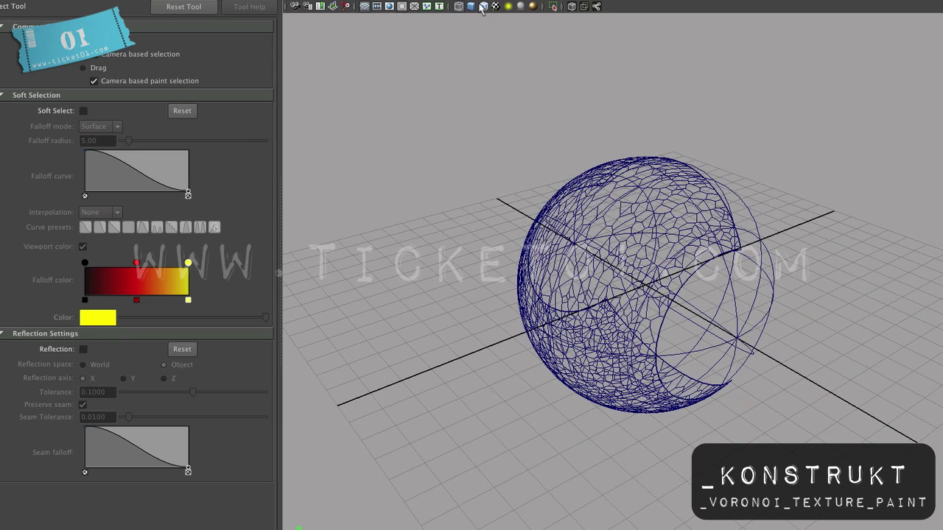
{"action": "key", "text": "5"}
{"action": "left_click_drag", "start_coordinate": [649, 280], "coordinate": [661, 289], "text": "alt"}
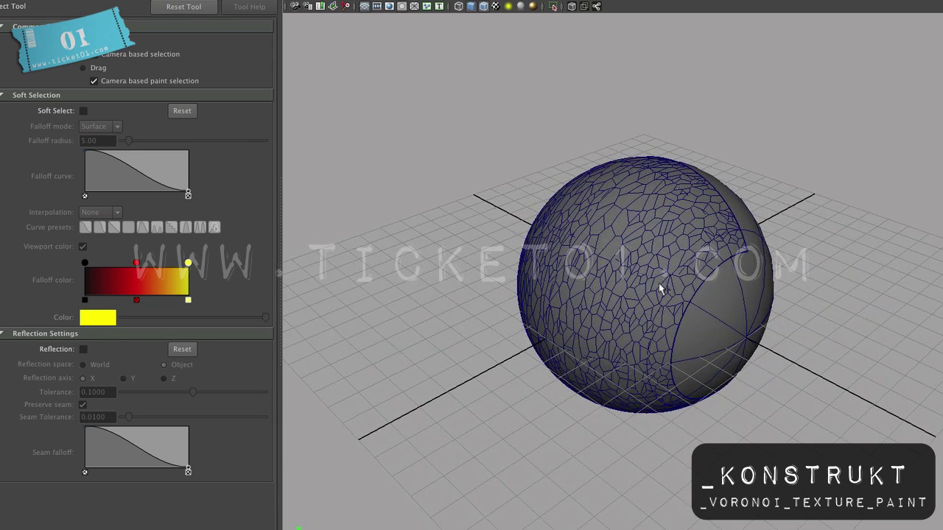
- Extend the deformed Voronoi surface around the whole sphere and increase its cell density
{"action": "left_click", "coordinate": [736, 296]}
{"action": "mouse_move", "coordinate": [742, 292]}
{"action": "left_mouse_down", "text": "alt"}
{"action": "mouse_move", "coordinate": [646, 269]}
{"action": "mouse_move", "coordinate": [631, 294]}
{"action": "mouse_move", "coordinate": [741, 284]}
{"action": "left_mouse_up", "text": "alt"}
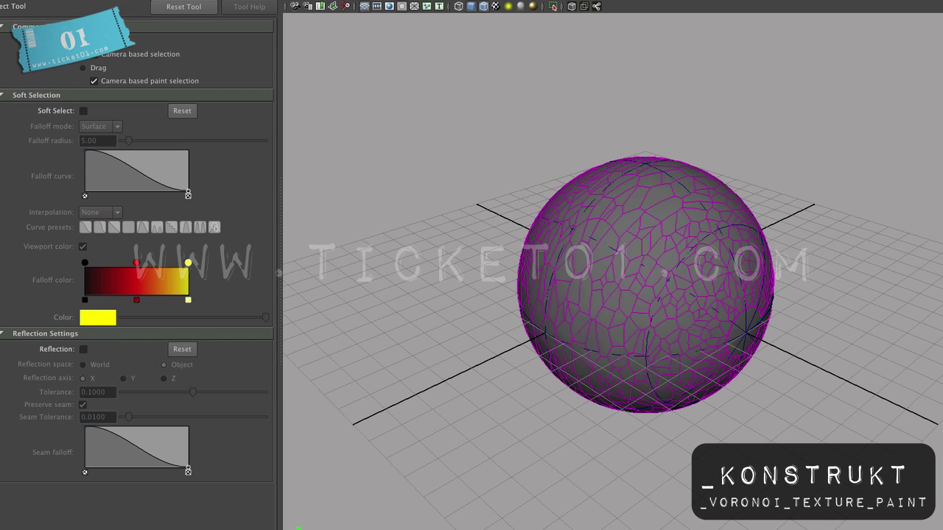
{"action": "left_click_drag", "start_coordinate": [714, 386], "coordinate": [658, 340], "text": "alt"}
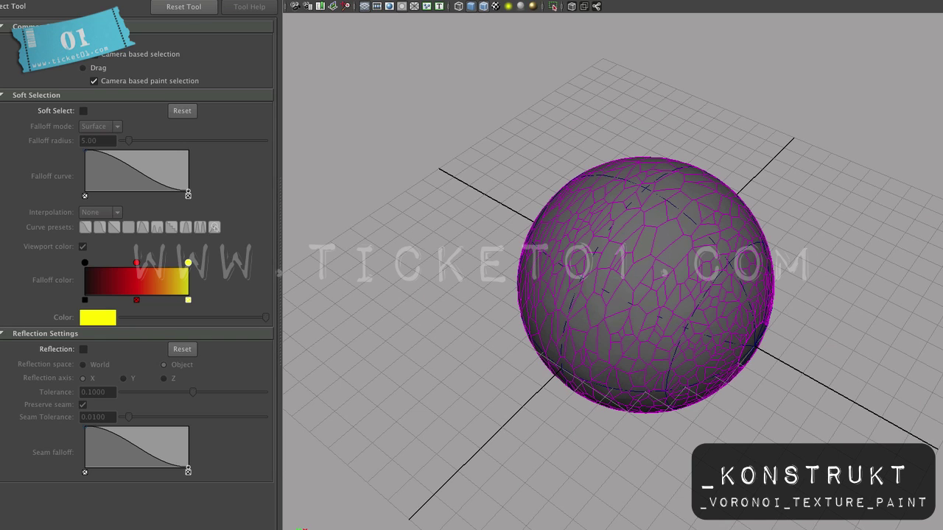
{"action": "left_click_drag", "start_coordinate": [662, 298], "coordinate": [774, 299], "text": "alt"}
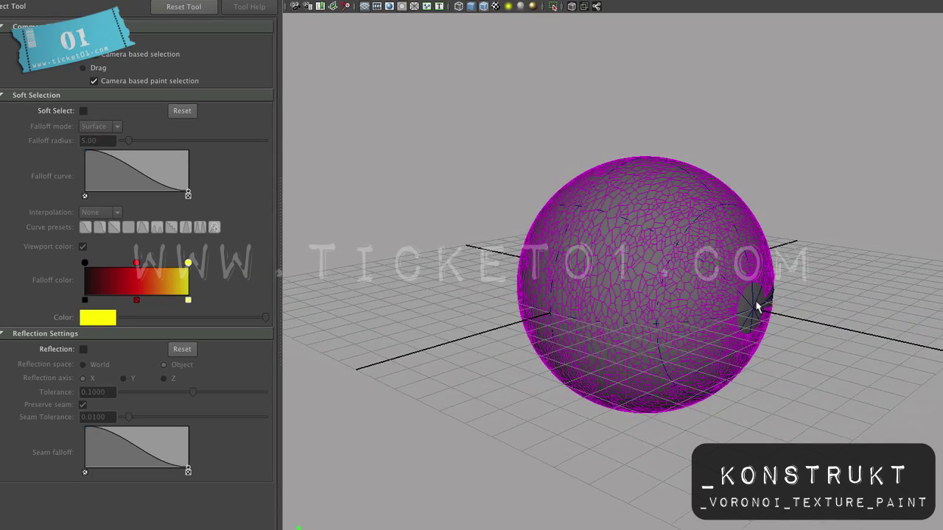
- Hide the base NURBS sphere so only the Voronoi shell remains in view
{"action": "left_click", "coordinate": [757, 308]}
{"action": "key", "text": "ctrl+h"}
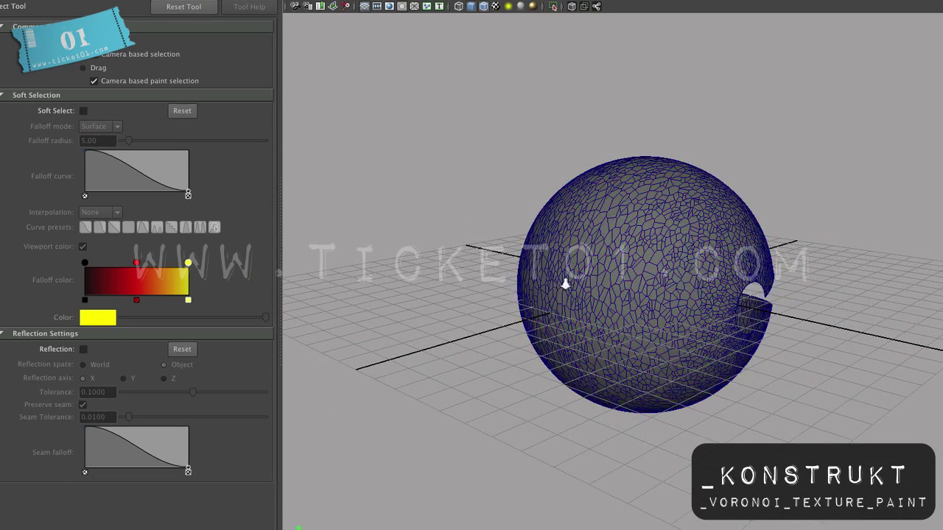
{"action": "right_click_drag", "start_coordinate": [564, 280], "coordinate": [707, 277], "text": "alt"}
{"action": "mouse_move", "coordinate": [707, 277]}
{"action": "left_mouse_down", "text": "alt"}
{"action": "mouse_move", "coordinate": [697, 291]}
{"action": "mouse_move", "coordinate": [692, 281]}
{"action": "left_mouse_up", "text": "alt"}
- Start the 3D Paint Tool on the Voronoi shell with its tool settings open
{"action": "left_click", "coordinate": [638, 237]}
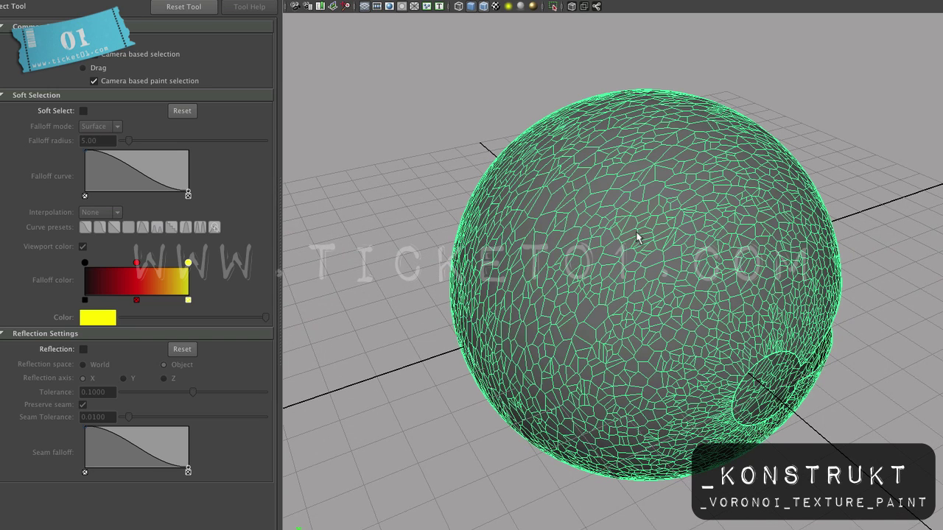
{"action": "key", "text": "space"}
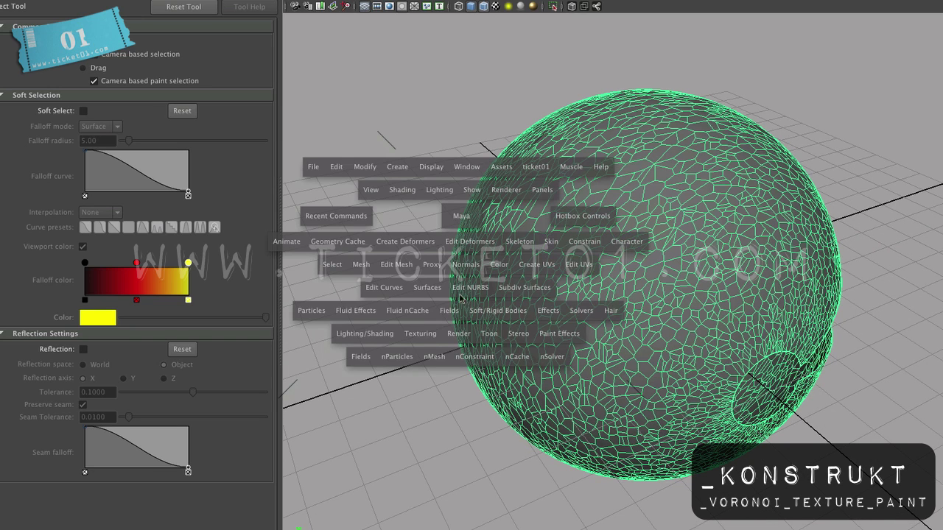
{"action": "left_click", "coordinate": [434, 336]}
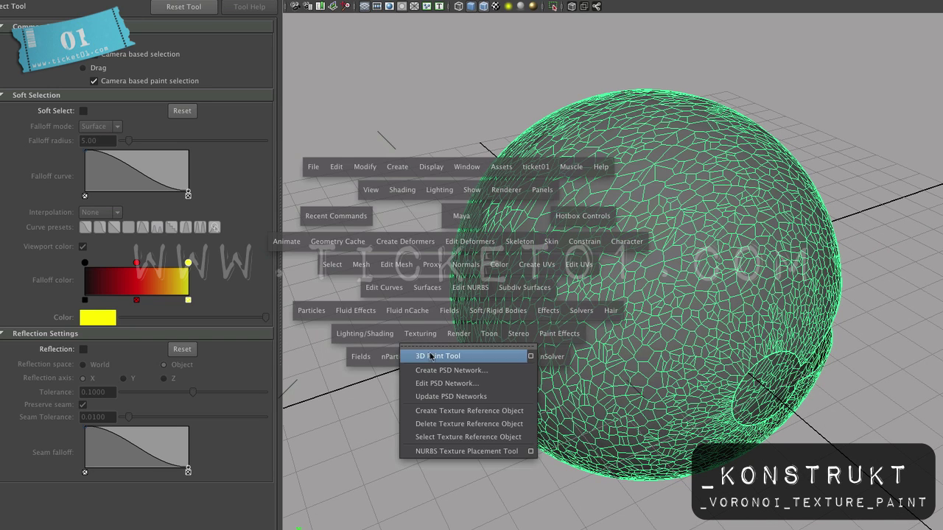
{"action": "left_click", "coordinate": [532, 358]}
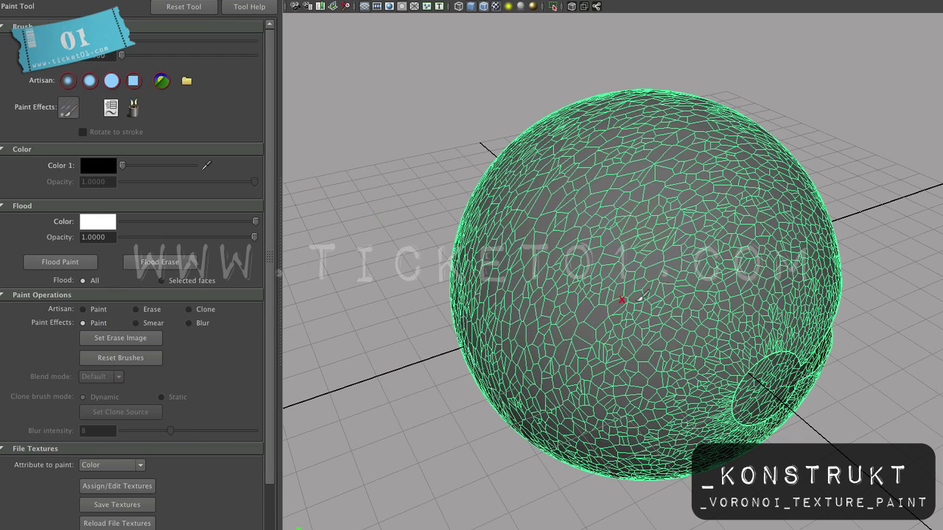
{"action": "left_click_drag", "start_coordinate": [685, 286], "coordinate": [682, 296], "text": "alt"}
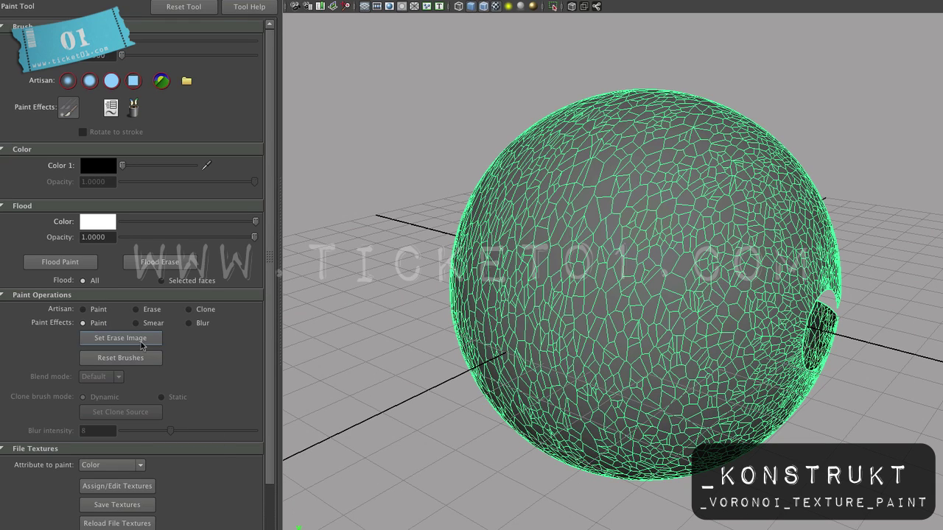
- Assign a 1024 x 1024 Maya IFF file texture to the Voronoi shell's Color attribute
{"action": "left_click", "coordinate": [129, 490]}
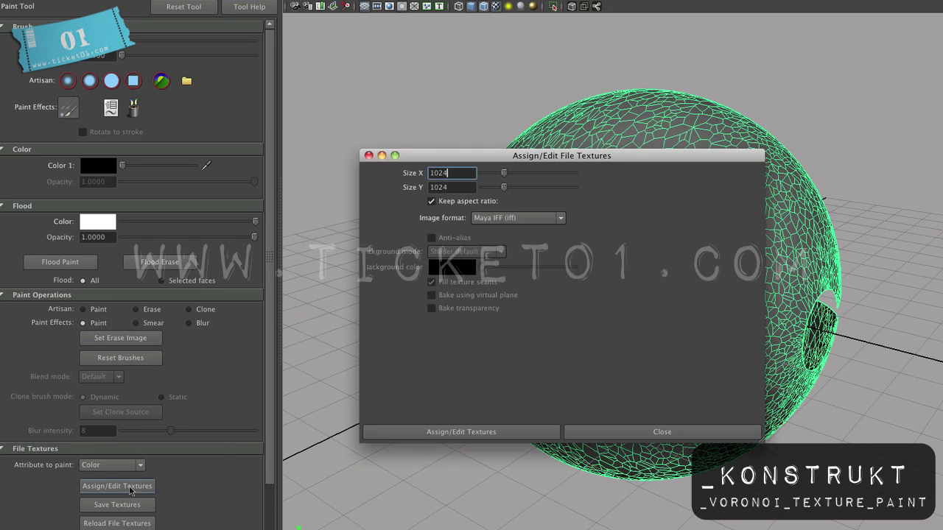
{"action": "left_click", "coordinate": [483, 433]}
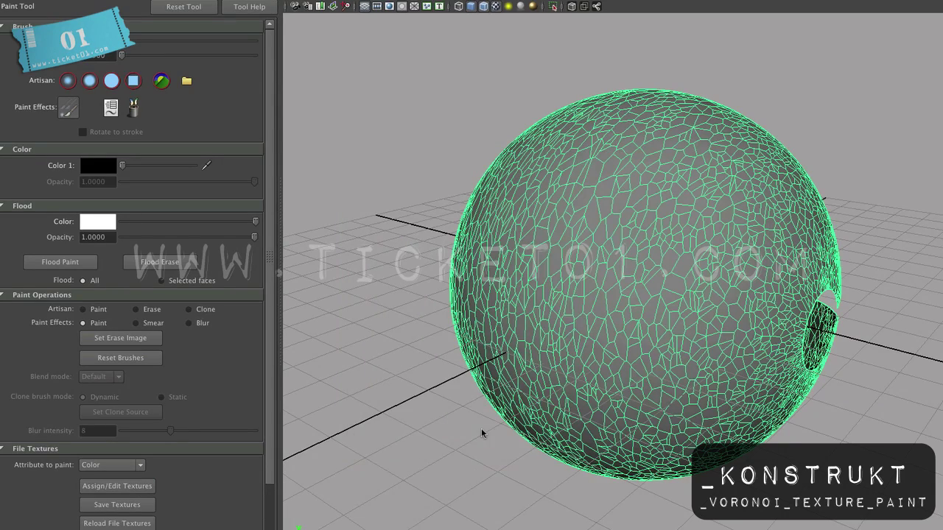
- Flood the shell's texture with white and paint a curved black stroke diagonally across its front
{"action": "left_click", "coordinate": [60, 262]}
{"action": "left_click_drag", "start_coordinate": [600, 285], "coordinate": [567, 277], "text": "alt"}
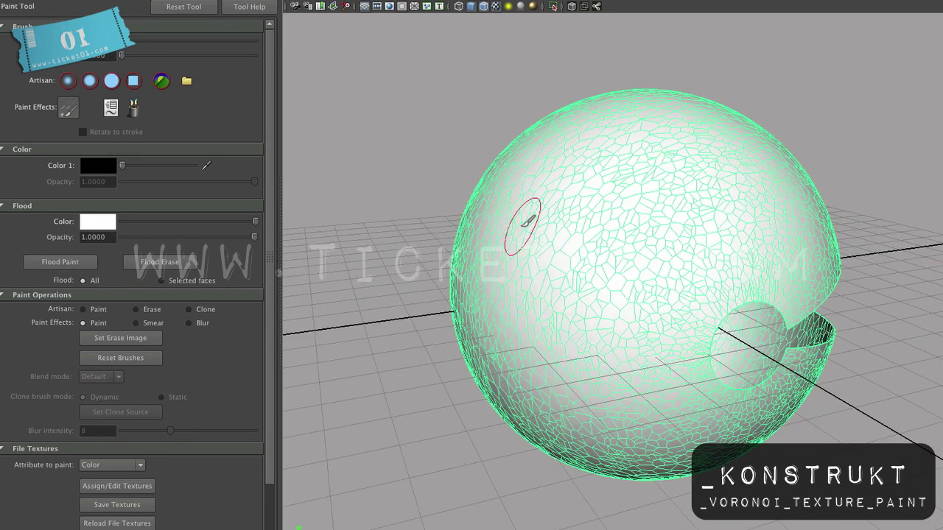
{"action": "left_click_drag", "start_coordinate": [501, 223], "coordinate": [569, 235], "text": "alt"}
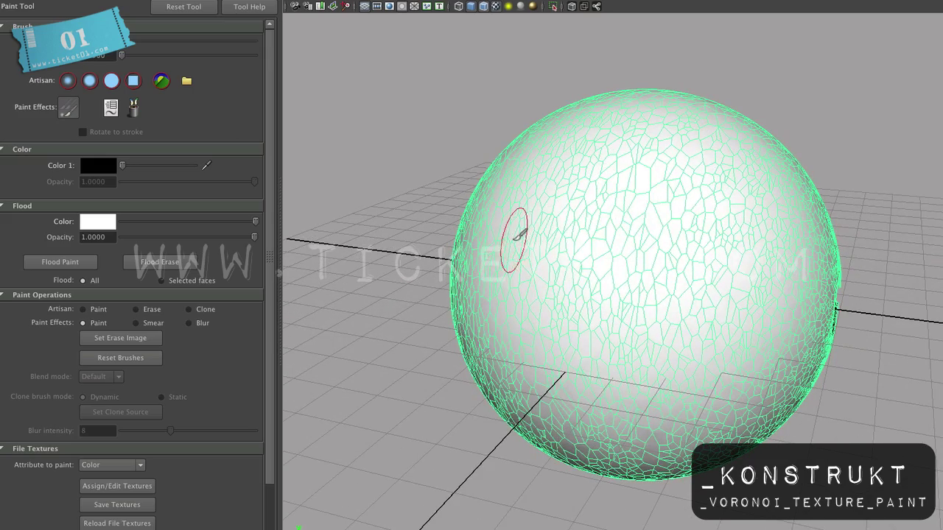
{"action": "mouse_move", "coordinate": [511, 226]}
{"action": "left_mouse_down"}
{"action": "mouse_move", "coordinate": [716, 327]}
{"action": "mouse_move", "coordinate": [696, 356]}
{"action": "mouse_move", "coordinate": [627, 307]}
{"action": "mouse_move", "coordinate": [631, 333]}
{"action": "left_mouse_up"}
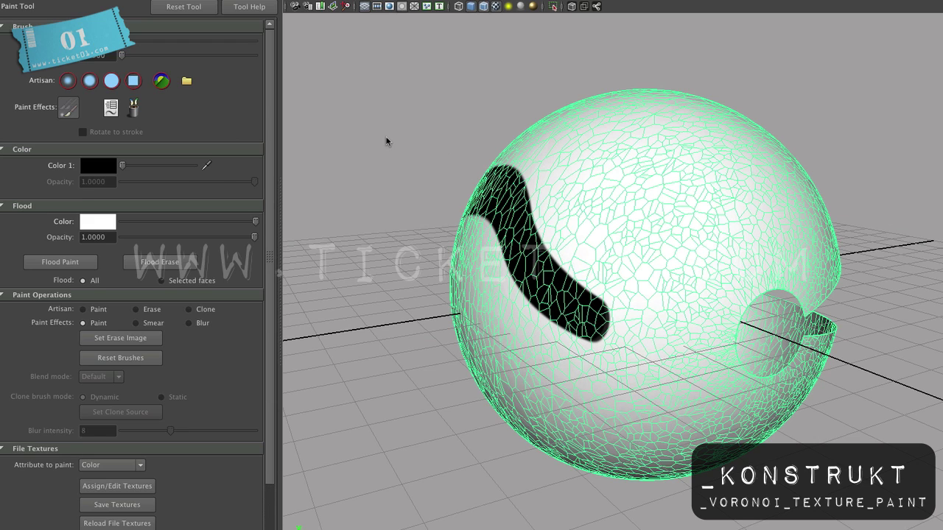
- Open the Hypershade and list the scene's textures
{"action": "key", "text": "space"}
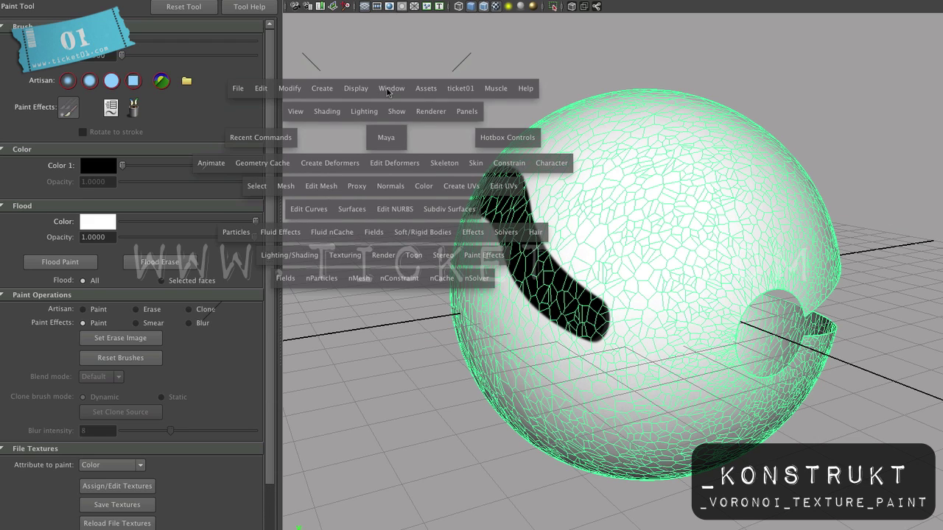
{"action": "left_click", "coordinate": [388, 91]}
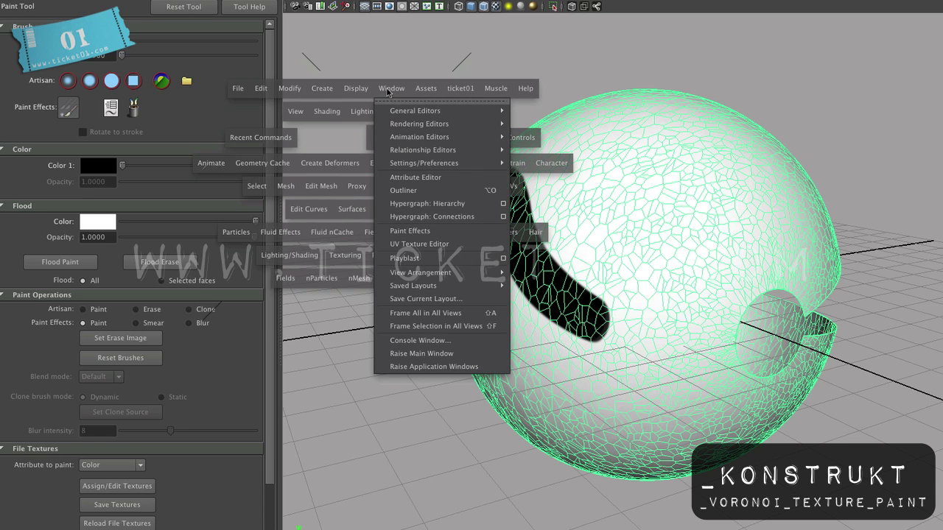
{"action": "left_click", "coordinate": [547, 160]}
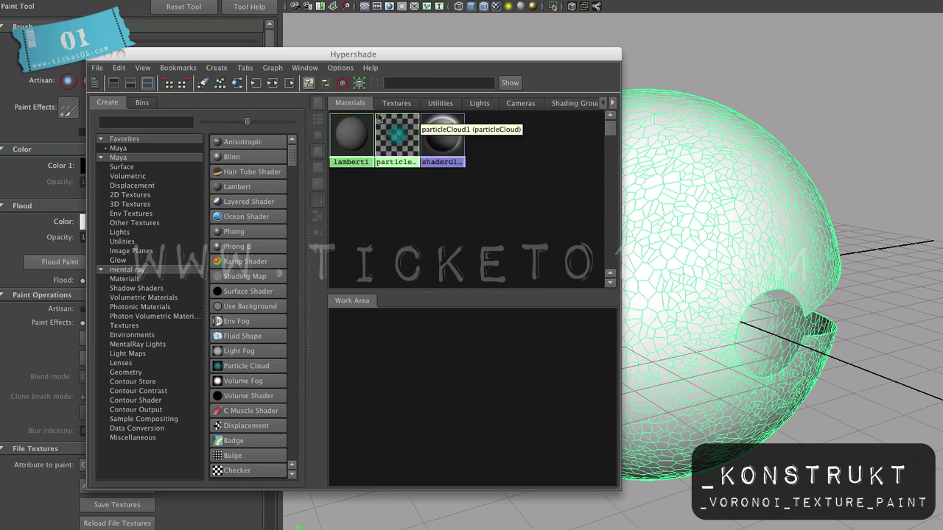
{"action": "left_click", "coordinate": [397, 104]}
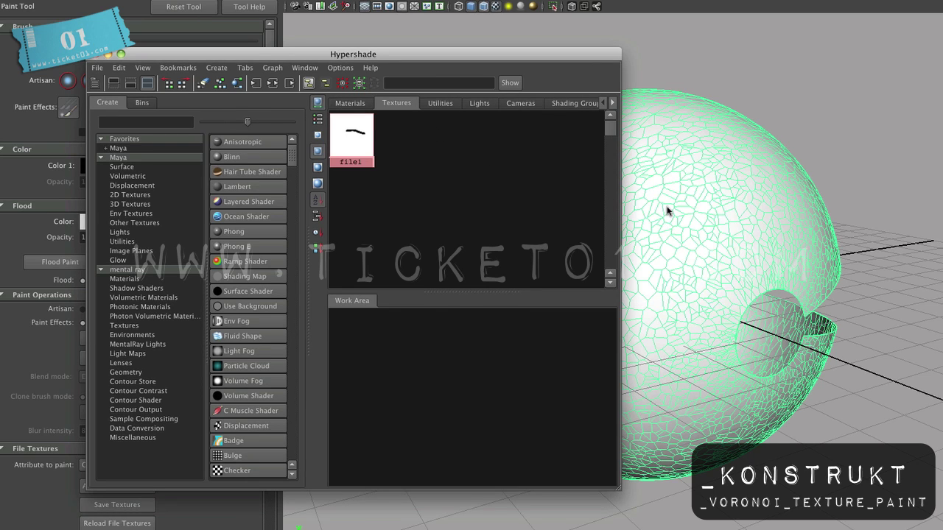
- Graph the Voronoi shell's node network and connect the file1 texture to the texture input of voronoiSurfaceSettings
{"action": "key", "text": "q"}
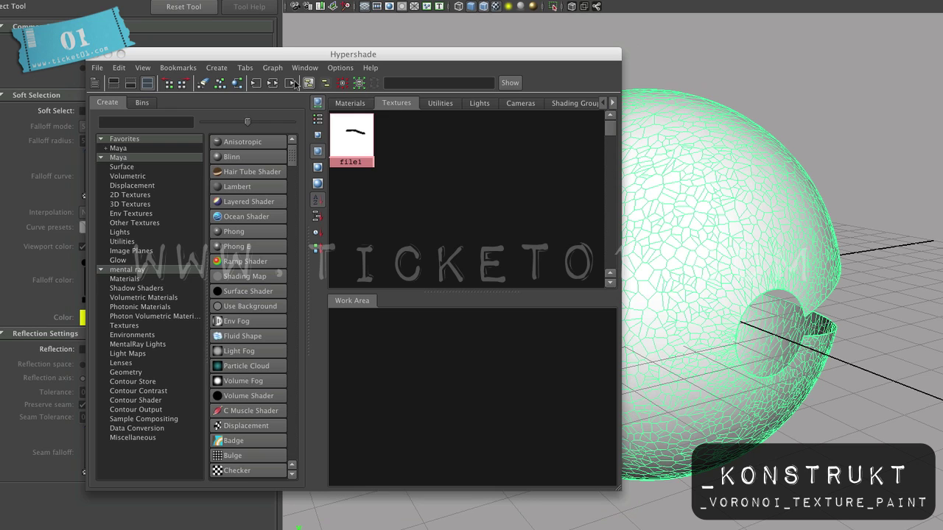
{"action": "left_click", "coordinate": [269, 84]}
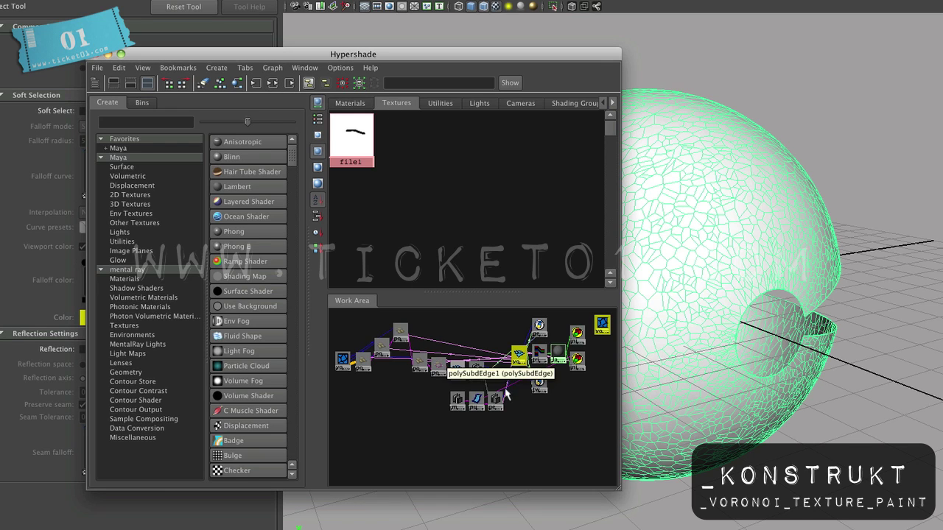
{"action": "middle_click_drag", "start_coordinate": [358, 133], "coordinate": [386, 385]}
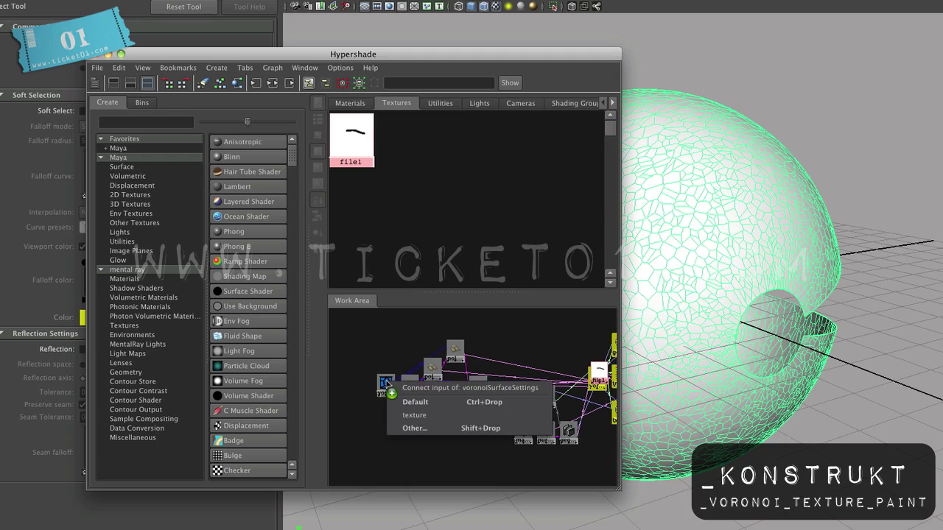
{"action": "left_click", "coordinate": [423, 415]}
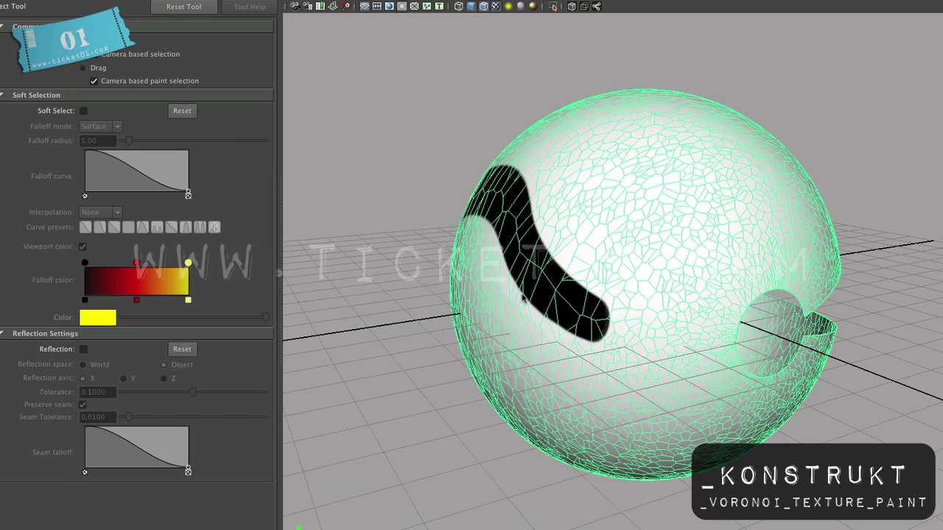
- Reactivate the 3D Paint Tool and paint more black strokes on the shell, crossing and widening the first stroke
{"action": "left_click_drag", "start_coordinate": [523, 298], "coordinate": [632, 301], "text": "alt"}
{"action": "scroll", "coordinate": [639, 287], "scroll_direction": "down", "scroll_amount": 3}
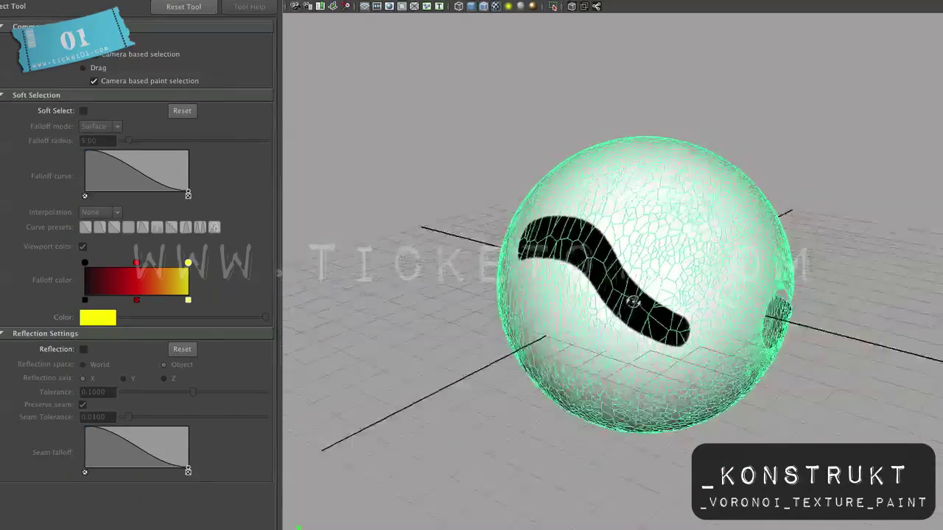
{"action": "left_click_drag", "start_coordinate": [656, 214], "coordinate": [658, 216], "text": "alt"}
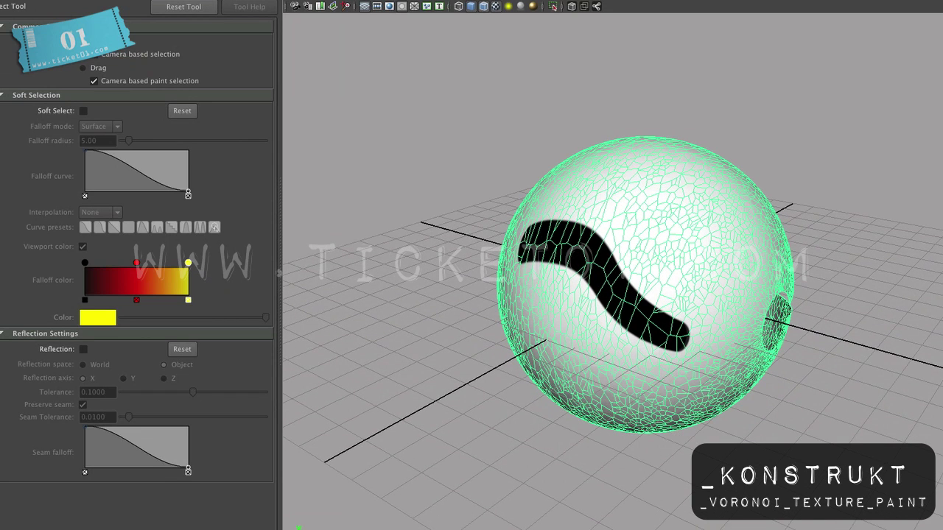
{"action": "left_click", "coordinate": [437, 0]}
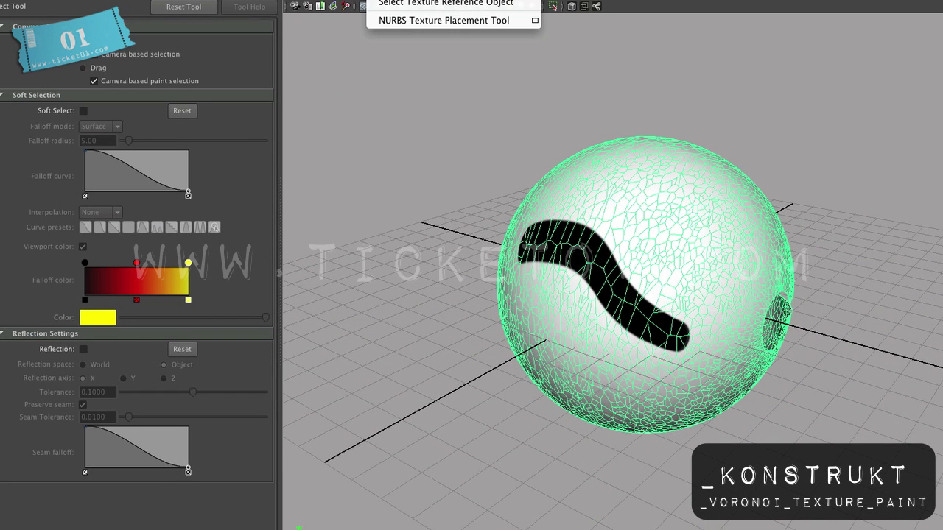
{"action": "left_click", "coordinate": [412, 0]}
{"action": "left_click_drag", "start_coordinate": [642, 197], "coordinate": [590, 372]}
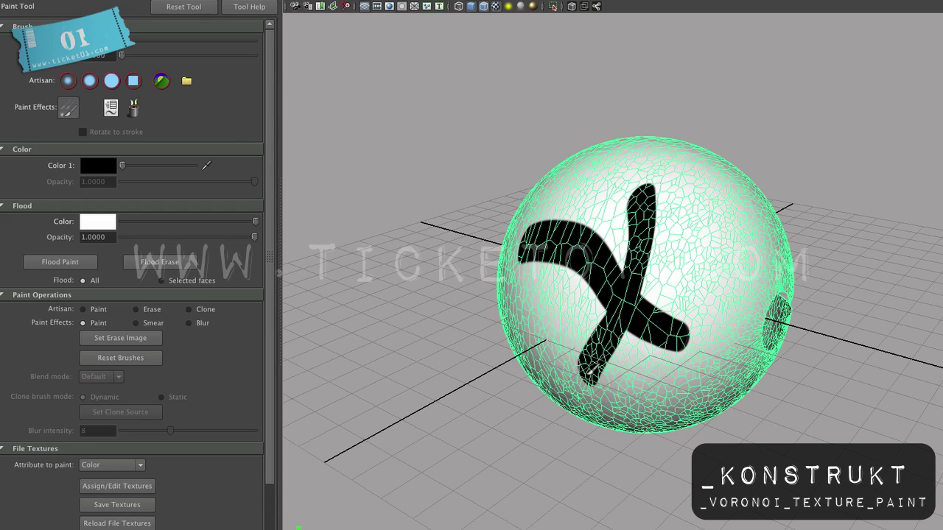
{"action": "left_click_drag", "start_coordinate": [674, 336], "coordinate": [648, 271], "text": "alt"}
{"action": "mouse_move", "coordinate": [633, 193]}
{"action": "left_mouse_down"}
{"action": "mouse_move", "coordinate": [636, 252]}
{"action": "mouse_move", "coordinate": [582, 376]}
{"action": "mouse_move", "coordinate": [619, 236]}
{"action": "left_mouse_up"}
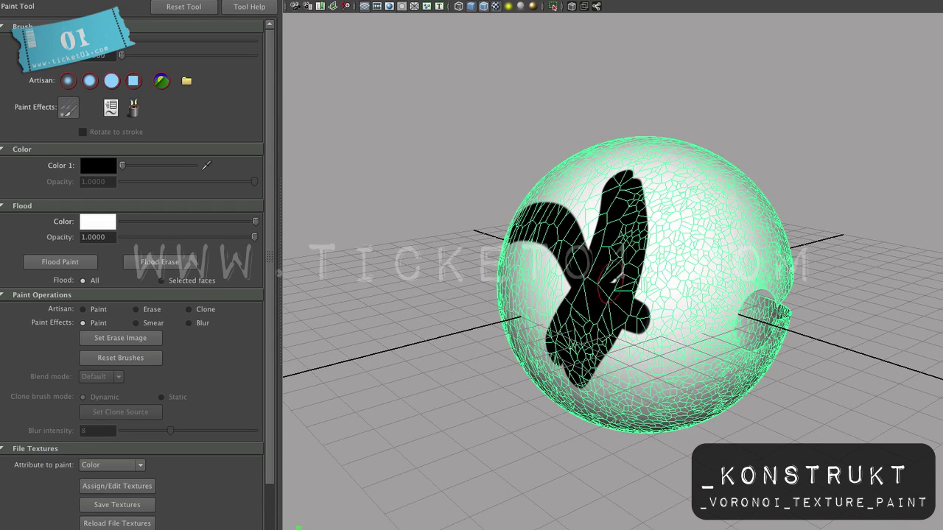
- Paint more black strokes to merge the shell's front strokes into one large patch and run a wavy black band around its side
{"action": "mouse_move", "coordinate": [615, 282]}
{"action": "left_mouse_down", "text": "alt"}
{"action": "mouse_move", "coordinate": [568, 305]}
{"action": "mouse_move", "coordinate": [589, 304]}
{"action": "left_mouse_up", "text": "alt"}
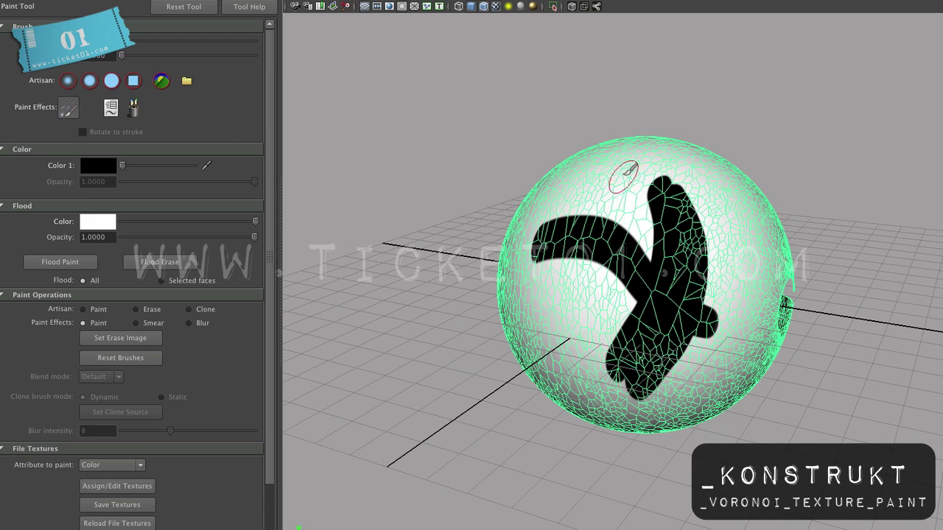
{"action": "mouse_move", "coordinate": [623, 177]}
{"action": "left_mouse_down"}
{"action": "mouse_move", "coordinate": [619, 359]}
{"action": "mouse_move", "coordinate": [619, 221]}
{"action": "mouse_move", "coordinate": [622, 309]}
{"action": "mouse_move", "coordinate": [603, 229]}
{"action": "mouse_move", "coordinate": [608, 323]}
{"action": "mouse_move", "coordinate": [610, 311]}
{"action": "mouse_move", "coordinate": [574, 327]}
{"action": "mouse_move", "coordinate": [862, 333]}
{"action": "left_mouse_up"}
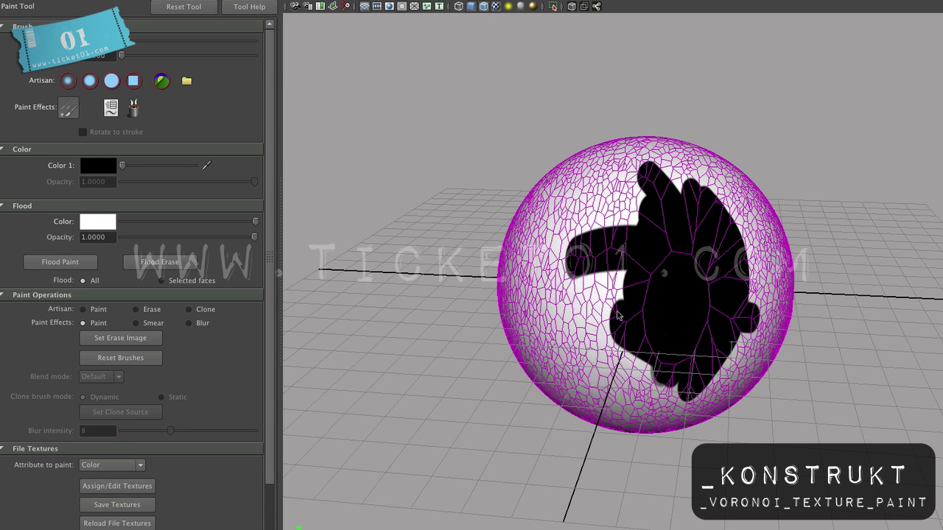
{"action": "mouse_move", "coordinate": [622, 288]}
{"action": "left_mouse_down"}
{"action": "mouse_move", "coordinate": [671, 298]}
{"action": "mouse_move", "coordinate": [631, 297]}
{"action": "left_mouse_up"}
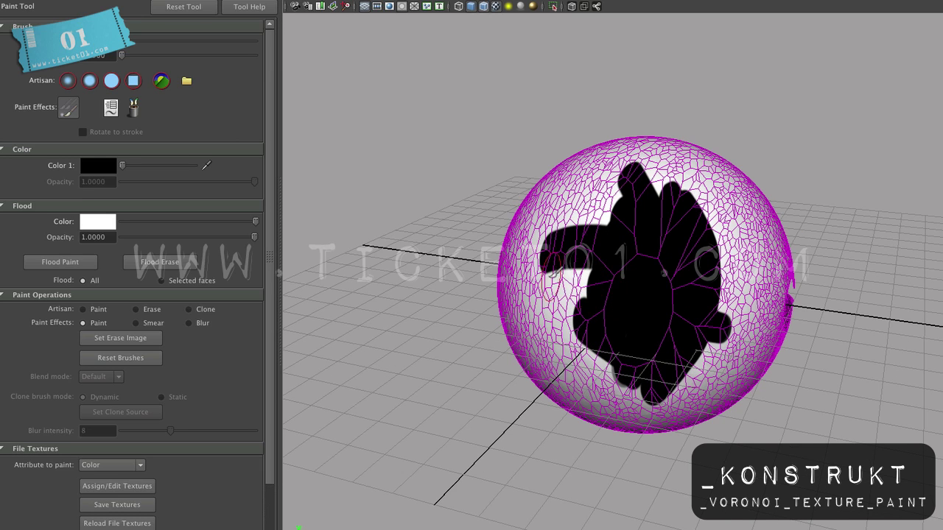
{"action": "mouse_move", "coordinate": [565, 281]}
{"action": "left_mouse_down"}
{"action": "mouse_move", "coordinate": [615, 290]}
{"action": "mouse_move", "coordinate": [582, 278]}
{"action": "mouse_move", "coordinate": [737, 233]}
{"action": "mouse_move", "coordinate": [825, 234]}
{"action": "left_mouse_up"}
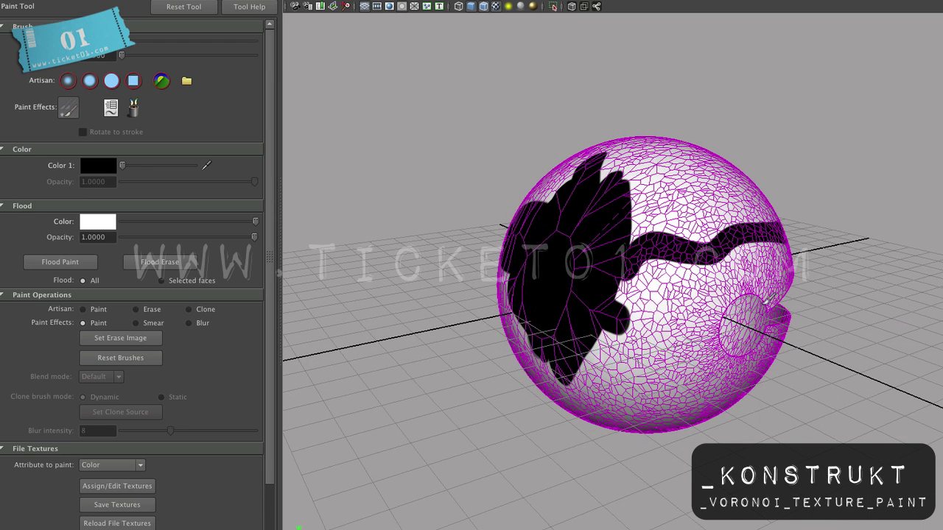
{"action": "mouse_move", "coordinate": [675, 318]}
{"action": "left_mouse_down"}
{"action": "mouse_move", "coordinate": [632, 289]}
{"action": "mouse_move", "coordinate": [620, 295]}
{"action": "mouse_move", "coordinate": [615, 332]}
{"action": "mouse_move", "coordinate": [579, 391]}
{"action": "mouse_move", "coordinate": [534, 361]}
{"action": "mouse_move", "coordinate": [519, 332]}
{"action": "mouse_move", "coordinate": [594, 323]}
{"action": "mouse_move", "coordinate": [656, 267]}
{"action": "mouse_move", "coordinate": [634, 354]}
{"action": "mouse_move", "coordinate": [651, 285]}
{"action": "mouse_move", "coordinate": [519, 271]}
{"action": "left_mouse_up"}
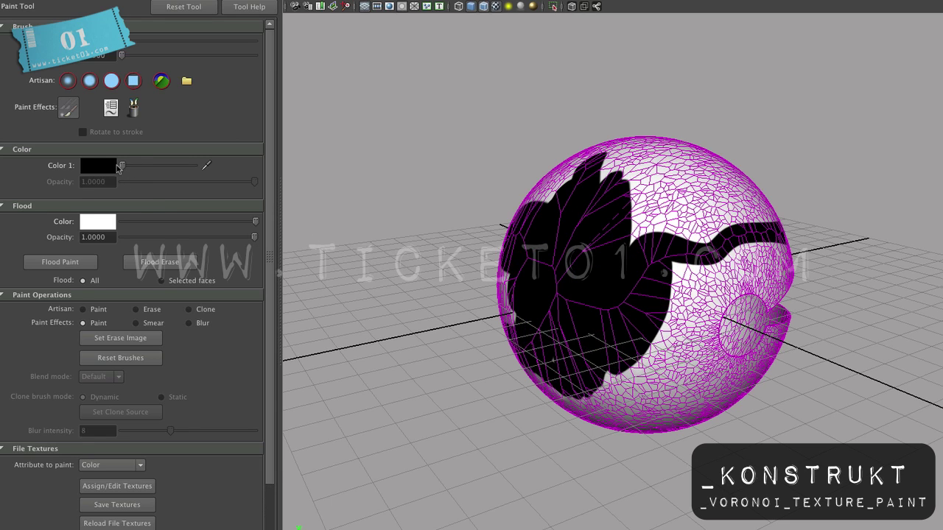
- Lighten the paint color to dark gray and paint over the black patch's side edge with the soft Artisan brush
{"action": "left_click_drag", "start_coordinate": [124, 167], "coordinate": [137, 168]}
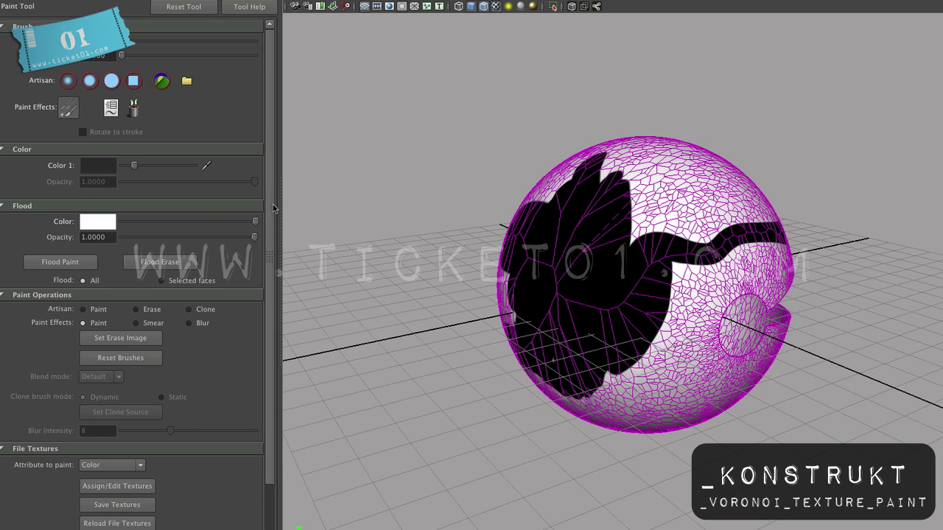
{"action": "left_click", "coordinate": [92, 81]}
{"action": "mouse_move", "coordinate": [647, 274]}
{"action": "left_mouse_down"}
{"action": "mouse_move", "coordinate": [585, 358]}
{"action": "mouse_move", "coordinate": [633, 257]}
{"action": "mouse_move", "coordinate": [669, 301]}
{"action": "mouse_move", "coordinate": [624, 344]}
{"action": "mouse_move", "coordinate": [609, 415]}
{"action": "mouse_move", "coordinate": [676, 273]}
{"action": "mouse_move", "coordinate": [645, 305]}
{"action": "left_mouse_up"}
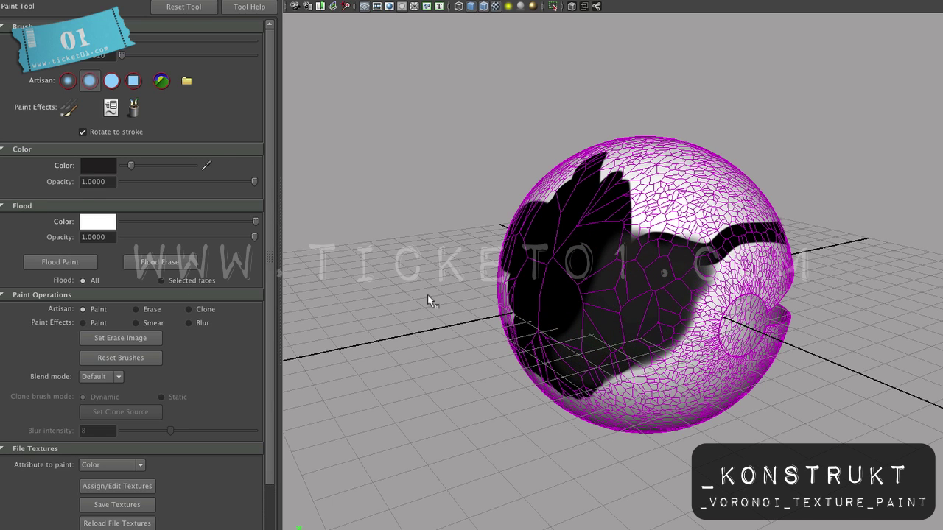
- Switch the Paint Effects operation to Smear and pull streaks from the black patch's upper edge into the white area
{"action": "left_click", "coordinate": [136, 323]}
{"action": "mouse_move", "coordinate": [626, 249]}
{"action": "left_mouse_down", "text": "alt"}
{"action": "mouse_move", "coordinate": [625, 268]}
{"action": "mouse_move", "coordinate": [637, 248]}
{"action": "mouse_move", "coordinate": [627, 196]}
{"action": "mouse_move", "coordinate": [597, 204]}
{"action": "mouse_move", "coordinate": [582, 224]}
{"action": "mouse_move", "coordinate": [616, 169]}
{"action": "left_mouse_up", "text": "alt"}
{"action": "left_click_drag", "start_coordinate": [603, 277], "coordinate": [726, 208]}
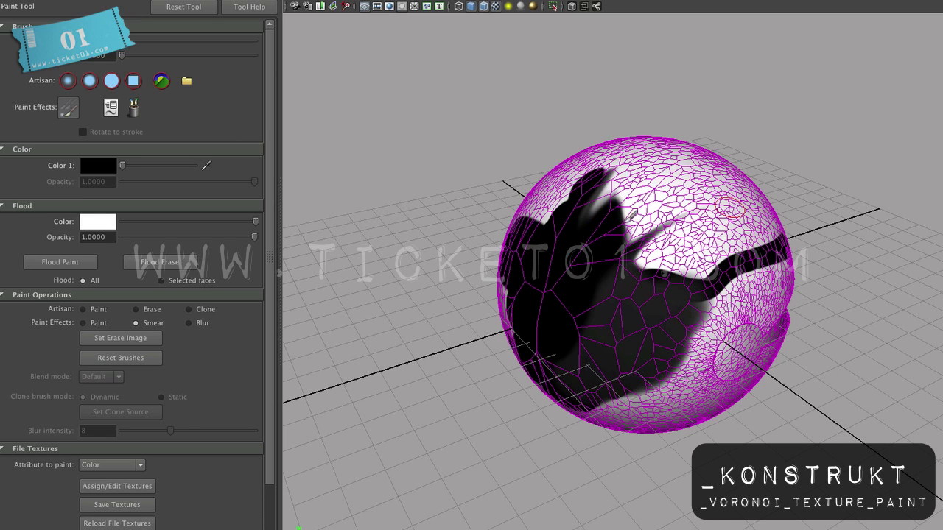
{"action": "left_click_drag", "start_coordinate": [593, 233], "coordinate": [718, 187]}
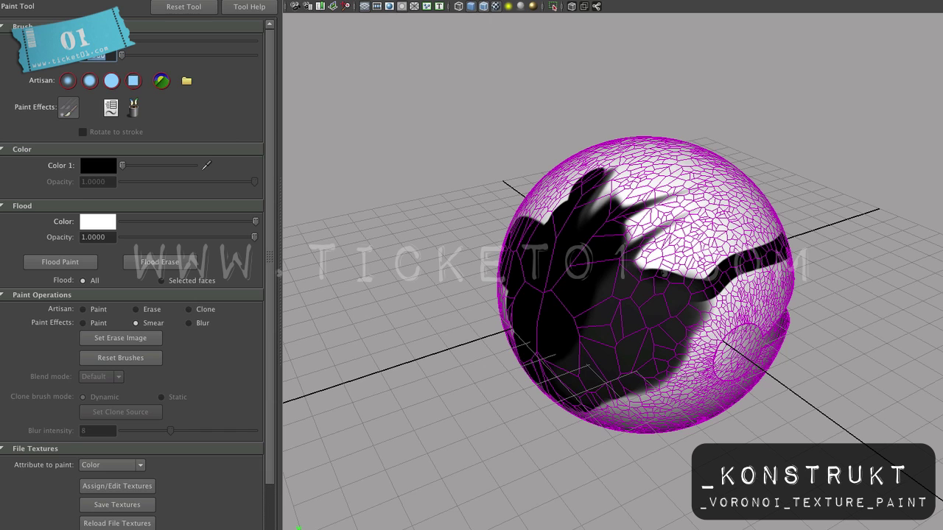
- Enlarge the brush and smear longer streaks from the black patch over the shell's top and far side
{"action": "key", "text": "Tab"}
{"action": "mouse_move", "coordinate": [625, 239]}
{"action": "left_mouse_down", "text": "alt"}
{"action": "mouse_move", "coordinate": [658, 263]}
{"action": "mouse_move", "coordinate": [728, 162]}
{"action": "left_mouse_up", "text": "alt"}
{"action": "mouse_move", "coordinate": [625, 284]}
{"action": "left_mouse_down"}
{"action": "mouse_move", "coordinate": [662, 215]}
{"action": "mouse_move", "coordinate": [748, 187]}
{"action": "left_mouse_up"}
{"action": "left_click_drag", "start_coordinate": [621, 254], "coordinate": [564, 163]}
{"action": "mouse_move", "coordinate": [554, 270]}
{"action": "left_mouse_down", "text": "alt"}
{"action": "mouse_move", "coordinate": [638, 270]}
{"action": "mouse_move", "coordinate": [721, 242]}
{"action": "mouse_move", "coordinate": [689, 244]}
{"action": "left_mouse_up", "text": "alt"}
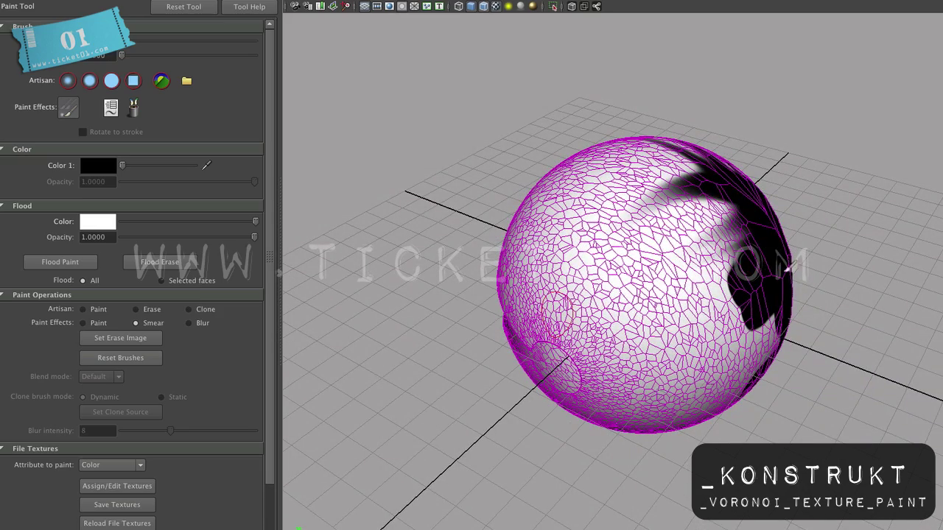
{"action": "left_click_drag", "start_coordinate": [789, 267], "coordinate": [693, 270], "text": "alt"}
{"action": "left_click_drag", "start_coordinate": [687, 226], "coordinate": [558, 341]}
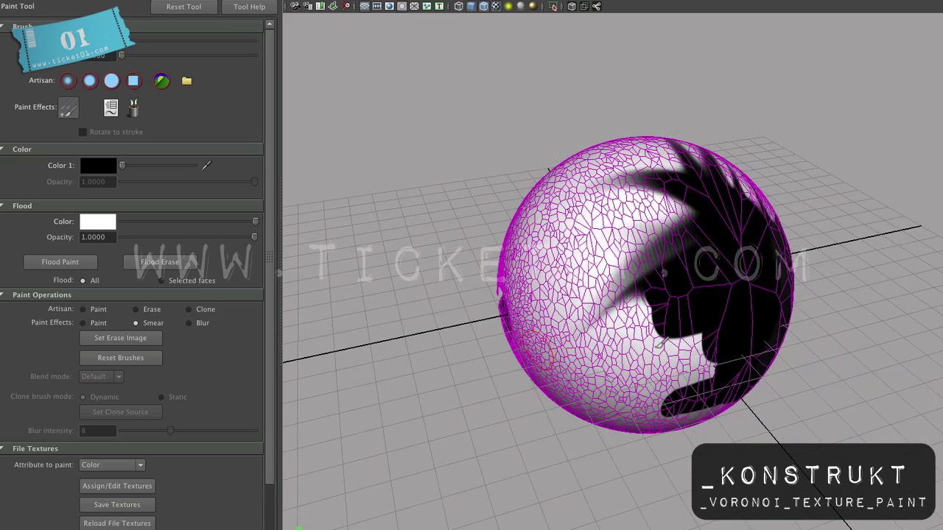
- Smear the black patch's lower edge into several pointed streaks running down the shell's underside
{"action": "mouse_move", "coordinate": [662, 343]}
{"action": "left_mouse_down", "text": "alt"}
{"action": "mouse_move", "coordinate": [570, 329]}
{"action": "mouse_move", "coordinate": [559, 251]}
{"action": "left_mouse_up", "text": "alt"}
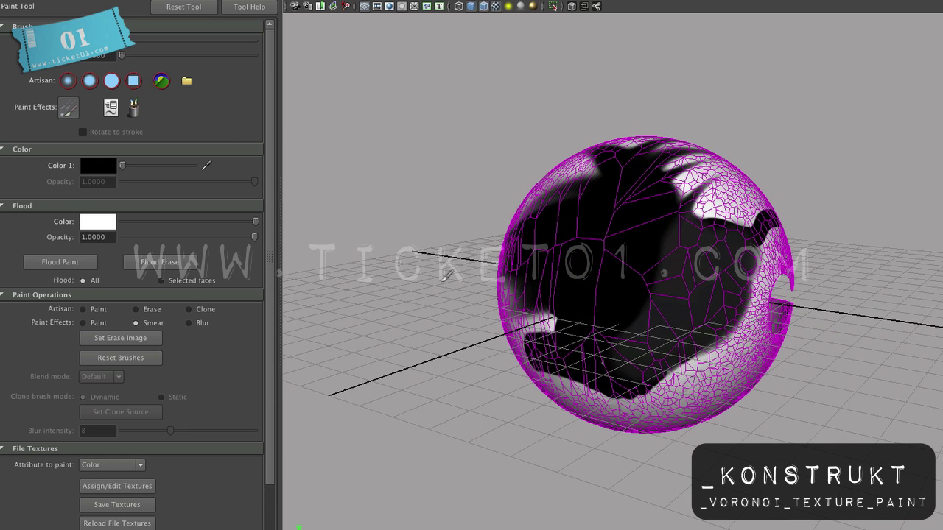
{"action": "mouse_move", "coordinate": [576, 391]}
{"action": "left_mouse_down", "text": "alt"}
{"action": "mouse_move", "coordinate": [600, 242]}
{"action": "mouse_move", "coordinate": [542, 374]}
{"action": "left_mouse_up", "text": "alt"}
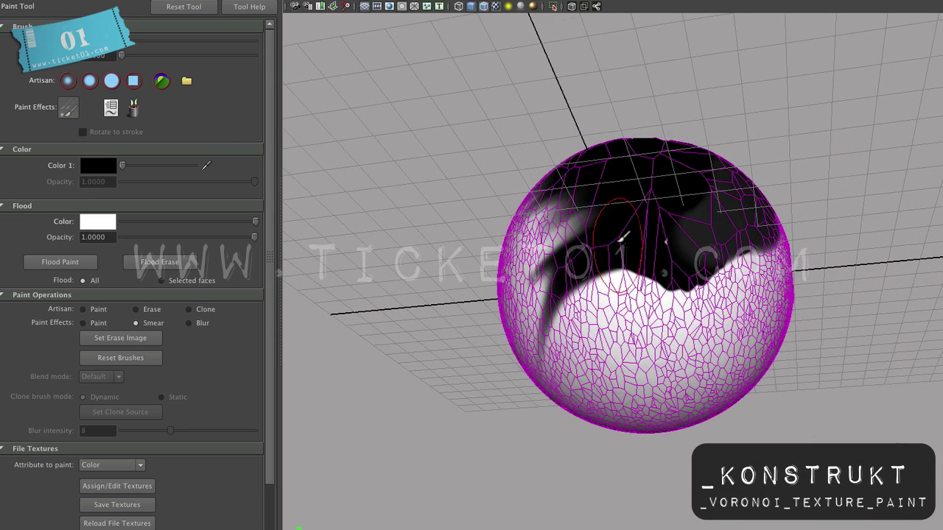
{"action": "left_click_drag", "start_coordinate": [619, 243], "coordinate": [641, 392]}
{"action": "left_click_drag", "start_coordinate": [633, 248], "coordinate": [747, 369]}
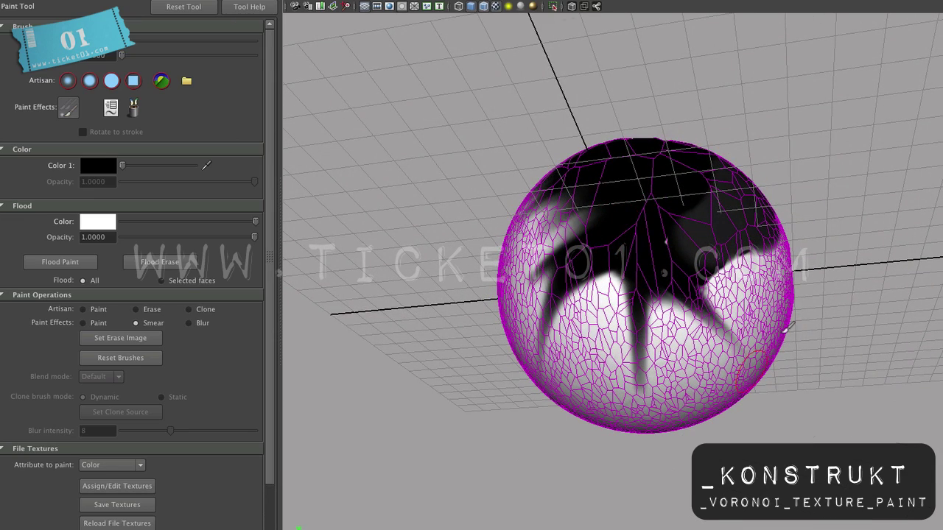
{"action": "left_click_drag", "start_coordinate": [677, 304], "coordinate": [595, 321], "text": "alt"}
{"action": "left_click_drag", "start_coordinate": [521, 296], "coordinate": [679, 402]}
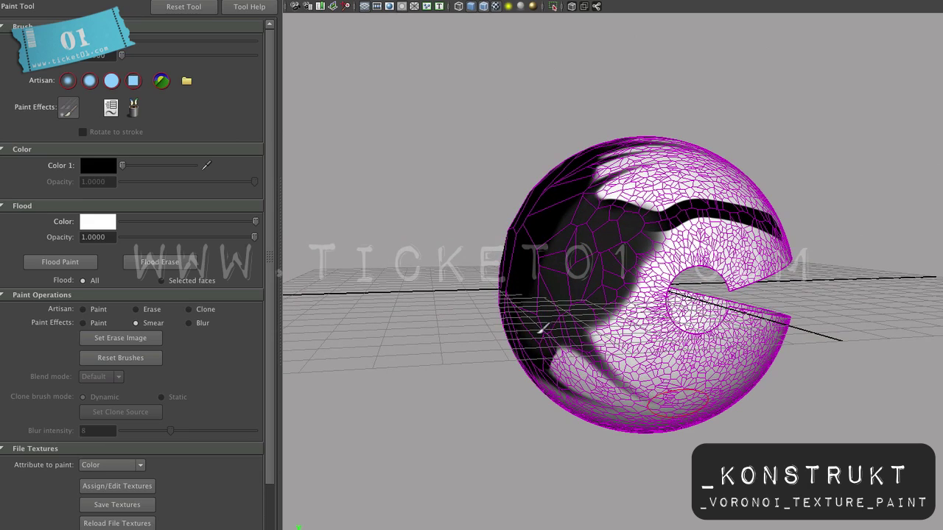
{"action": "left_click_drag", "start_coordinate": [541, 333], "coordinate": [639, 396]}
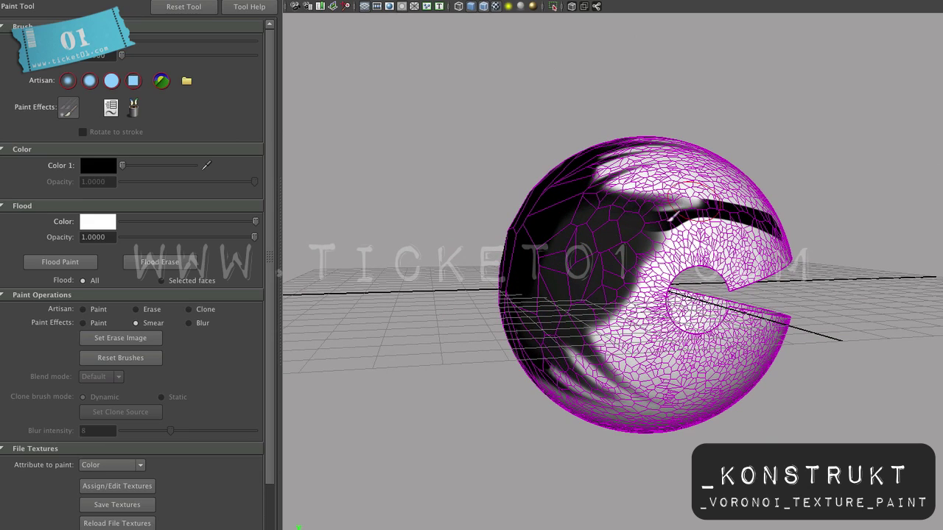
- Smear the black band around the shell's side to blur its edges and far end
{"action": "left_click_drag", "start_coordinate": [654, 191], "coordinate": [602, 250], "text": "alt"}
{"action": "mouse_move", "coordinate": [565, 288]}
{"action": "left_mouse_down"}
{"action": "mouse_move", "coordinate": [639, 317]}
{"action": "mouse_move", "coordinate": [746, 303]}
{"action": "left_mouse_up"}
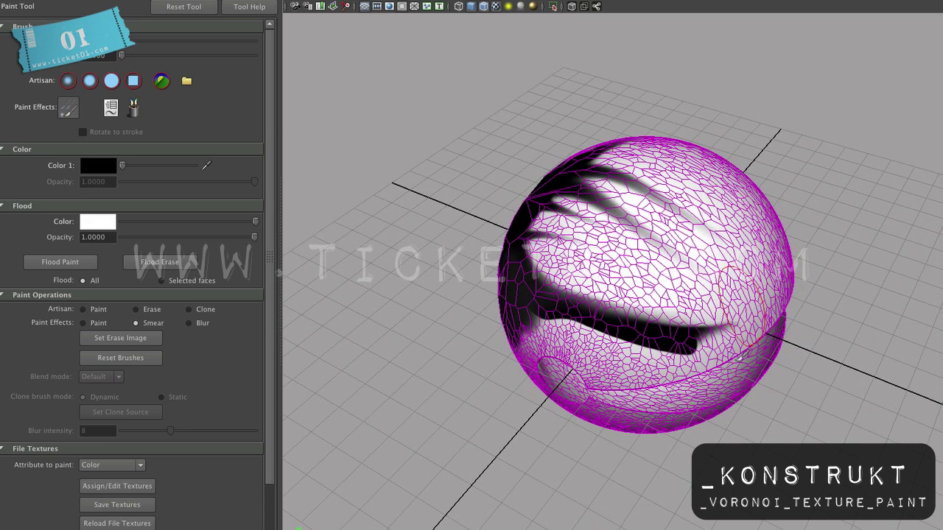
{"action": "mouse_move", "coordinate": [561, 320]}
{"action": "left_mouse_down"}
{"action": "mouse_move", "coordinate": [737, 355]}
{"action": "mouse_move", "coordinate": [580, 337]}
{"action": "mouse_move", "coordinate": [758, 363]}
{"action": "mouse_move", "coordinate": [649, 372]}
{"action": "left_mouse_up"}
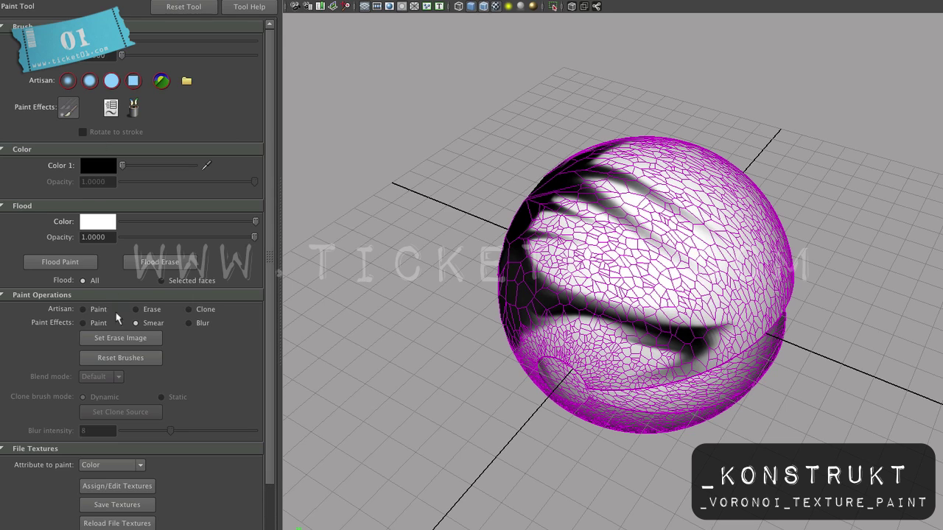
- Switch to the Artisan Paint operation, set the color to white, and paint over the end of the black band
{"action": "left_click", "coordinate": [90, 308]}
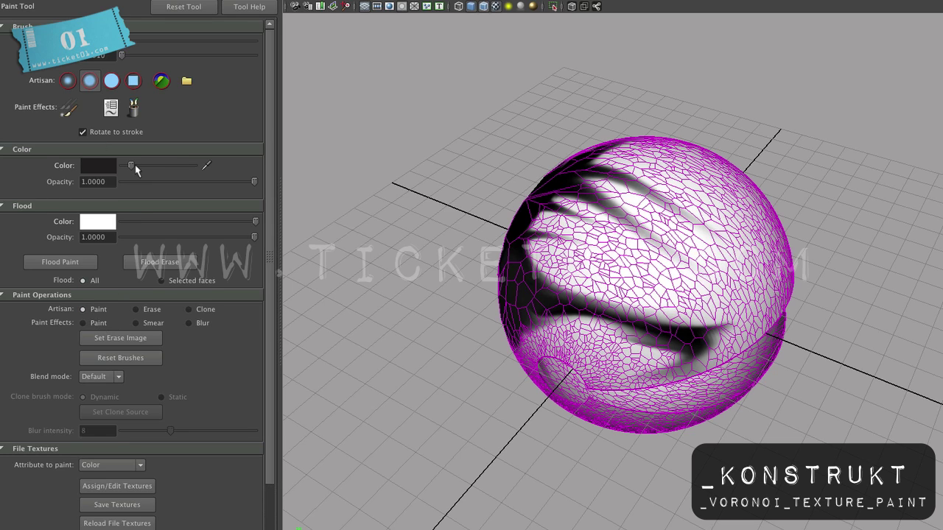
{"action": "left_click_drag", "start_coordinate": [137, 163], "coordinate": [194, 165]}
{"action": "mouse_move", "coordinate": [685, 314]}
{"action": "left_mouse_down"}
{"action": "mouse_move", "coordinate": [719, 335]}
{"action": "mouse_move", "coordinate": [656, 346]}
{"action": "mouse_move", "coordinate": [634, 324]}
{"action": "mouse_move", "coordinate": [564, 318]}
{"action": "mouse_move", "coordinate": [535, 366]}
{"action": "mouse_move", "coordinate": [612, 372]}
{"action": "mouse_move", "coordinate": [770, 343]}
{"action": "left_mouse_up"}
- Examine the shell's Voronoi cell pattern in wireframe and in untextured shaded display
{"action": "key", "text": "4"}
{"action": "mouse_move", "coordinate": [706, 370]}
{"action": "left_mouse_down", "text": "alt"}
{"action": "mouse_move", "coordinate": [689, 350]}
{"action": "mouse_move", "coordinate": [659, 345]}
{"action": "mouse_move", "coordinate": [715, 332]}
{"action": "mouse_move", "coordinate": [663, 371]}
{"action": "mouse_move", "coordinate": [678, 349]}
{"action": "mouse_move", "coordinate": [680, 311]}
{"action": "mouse_move", "coordinate": [599, 325]}
{"action": "mouse_move", "coordinate": [693, 376]}
{"action": "left_mouse_up", "text": "alt"}
{"action": "key", "text": "5"}
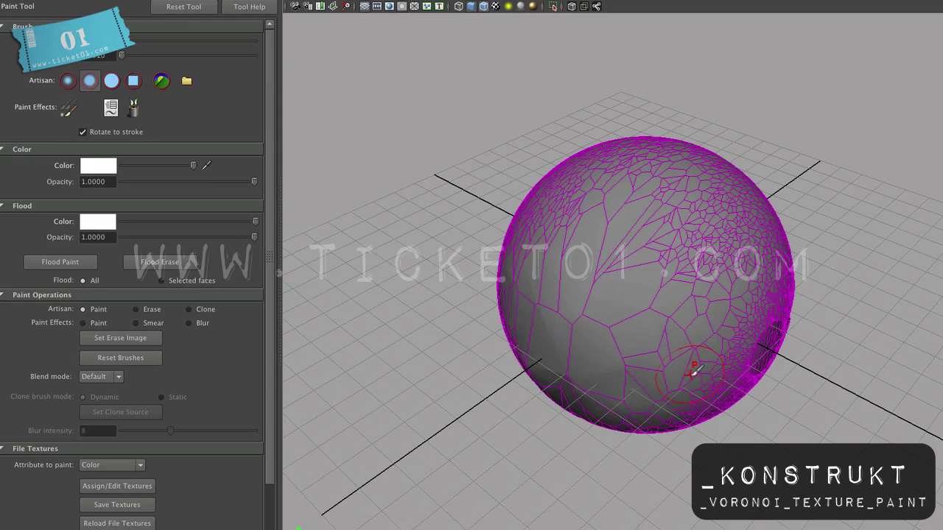